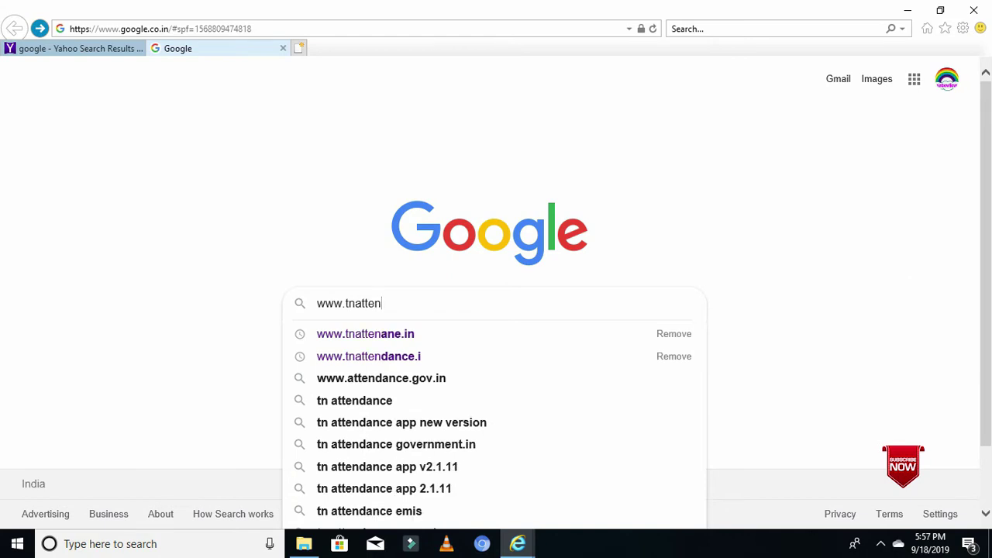
pyautogui.write('d')
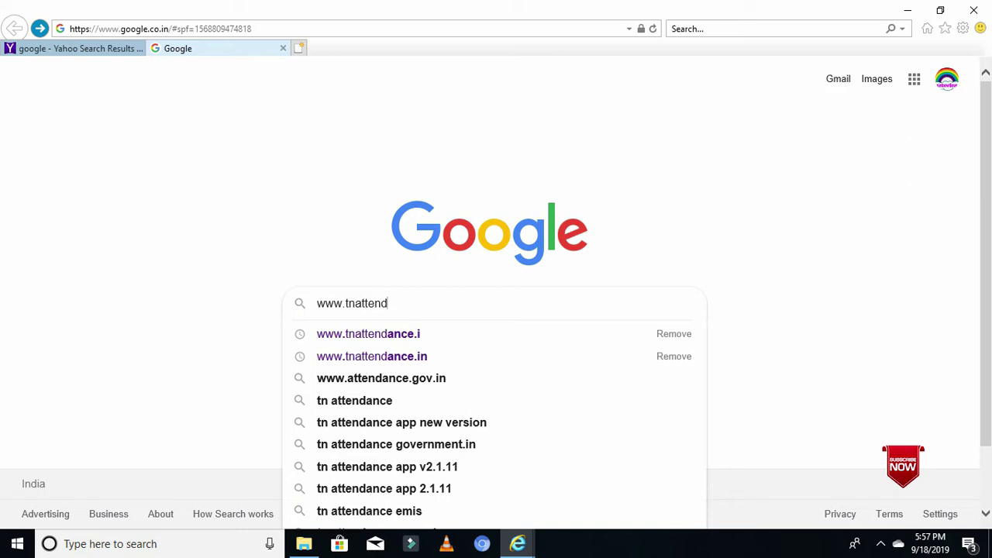
pyautogui.write('ance')
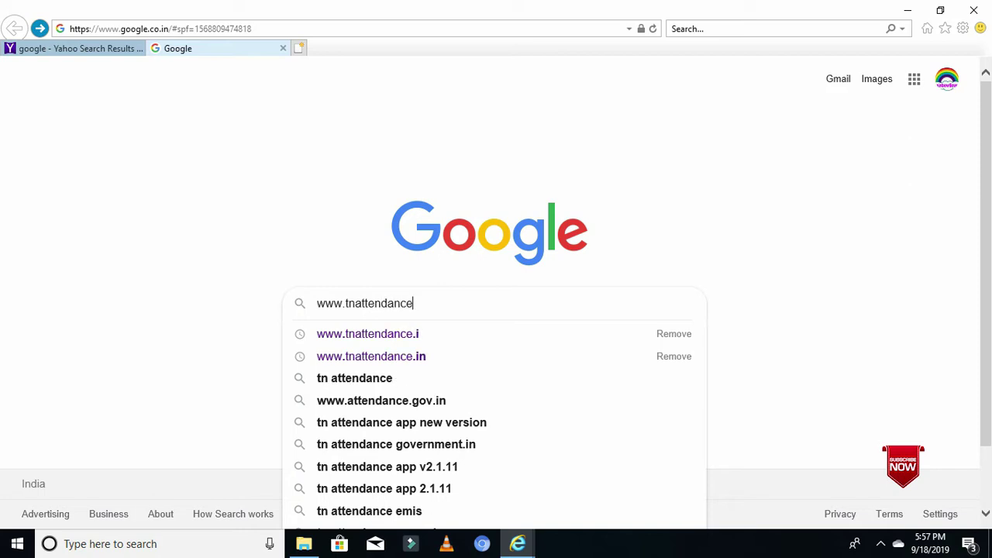
pyautogui.write('.in')
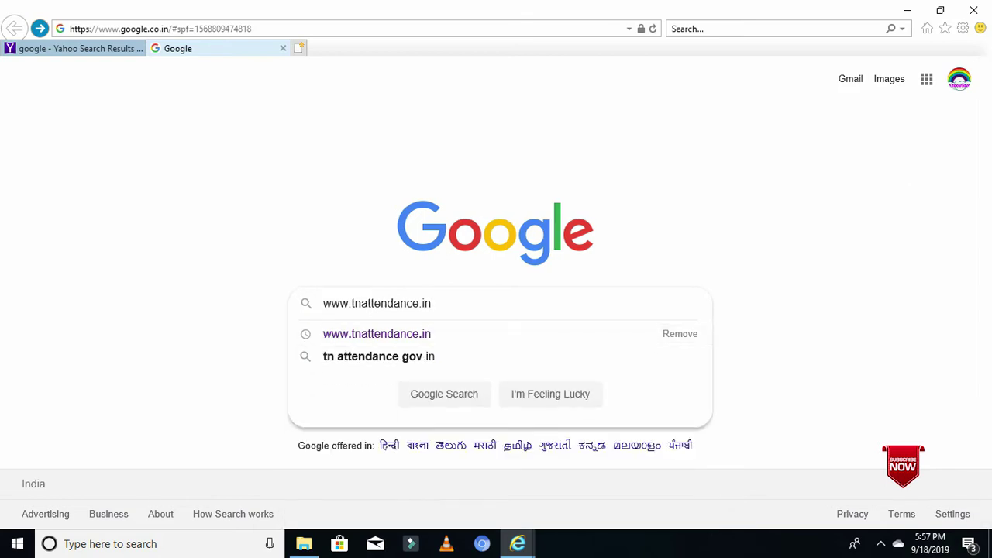
# - Search for the portal and open its Registered Organizations report from the BAS dashboard
pyautogui.click(445, 394)
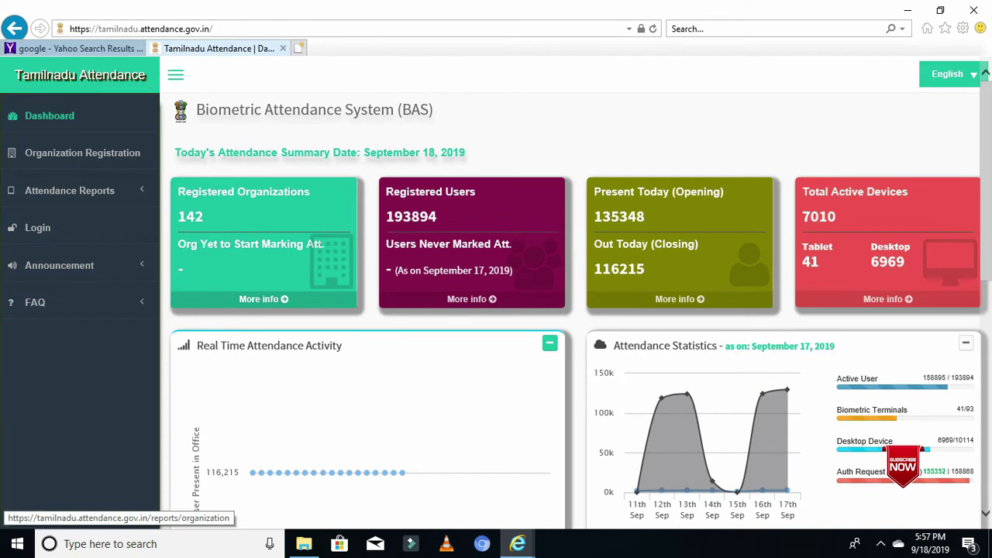
pyautogui.click(263, 298)
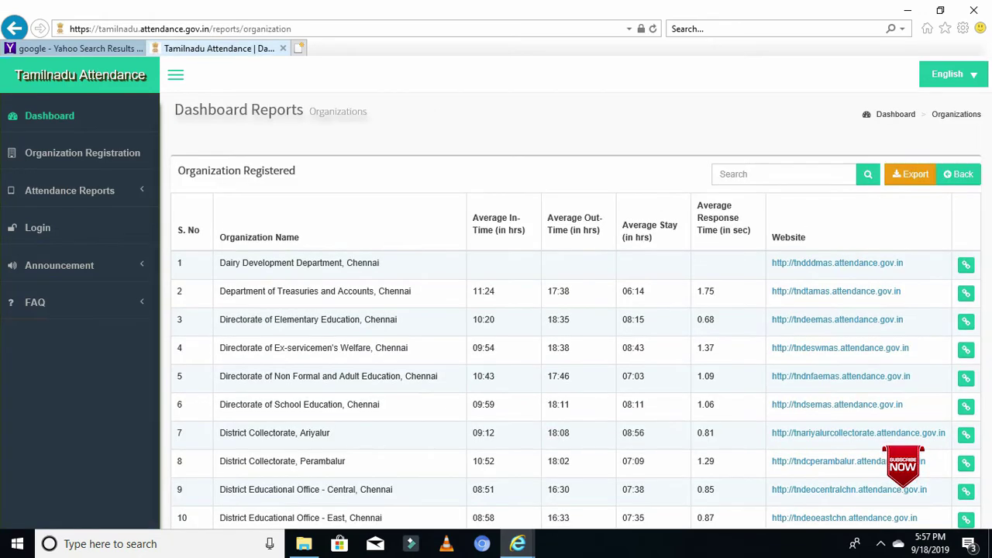
# - Search the organizations report for 'ulundurpet'
pyautogui.click(720, 173)
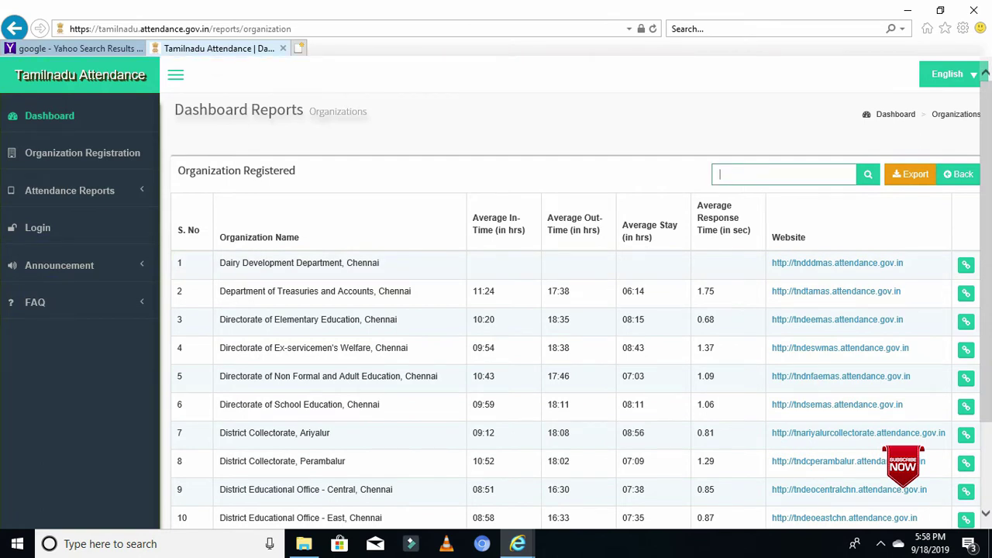
pyautogui.write('ulu')
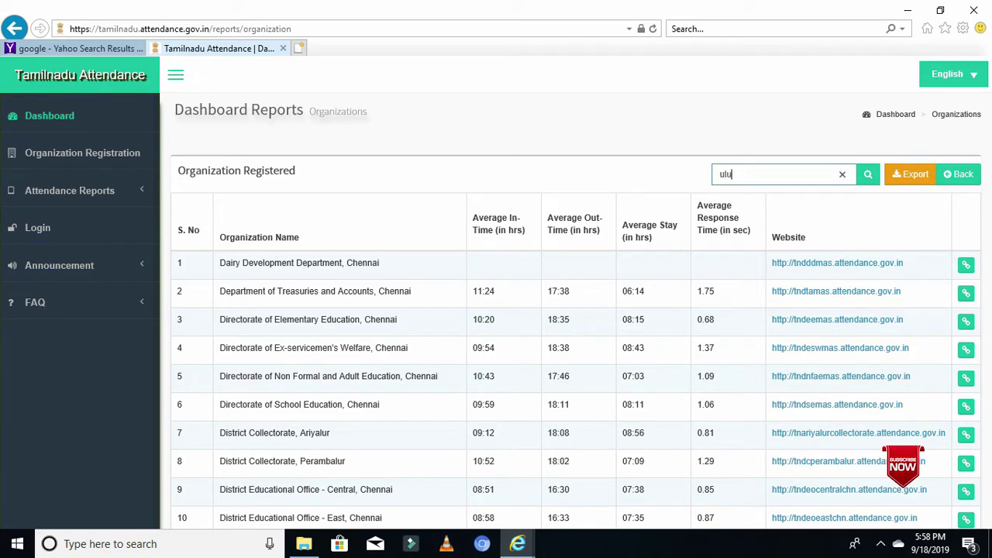
pyautogui.write('ndurpet')
pyautogui.press('Return')
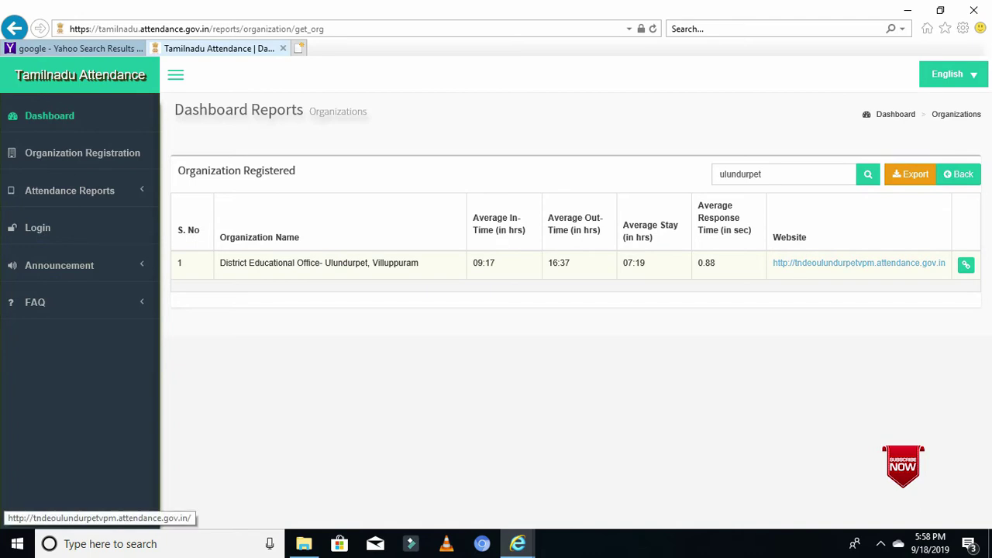
# - Open the Ulundurpet office's attendance site and go to its User Registration form
pyautogui.click(859, 263)
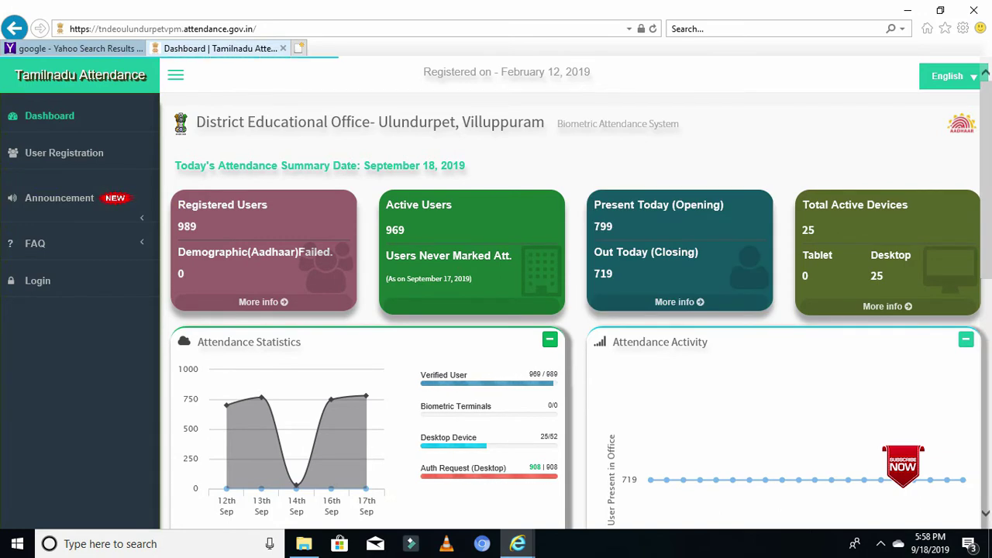
pyautogui.click(65, 153)
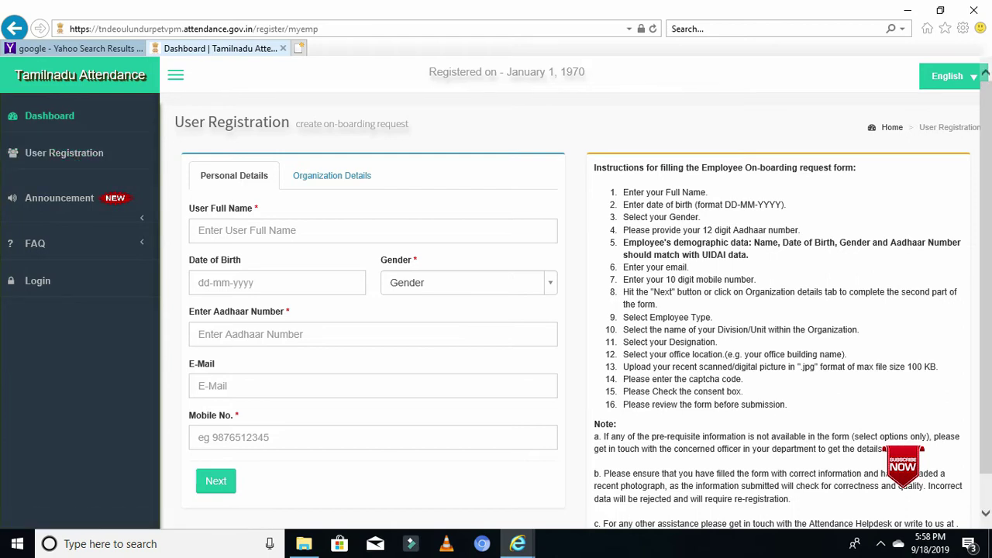
# - Enter the employee's full name and date of birth 04-07-1976
pyautogui.click(233, 230)
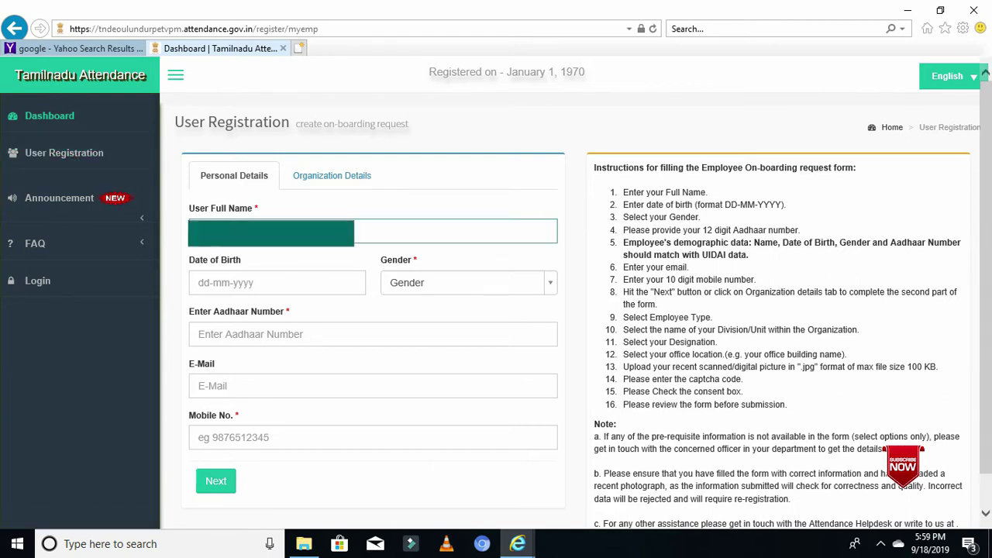
pyautogui.press('capslock')
pyautogui.press('capslock')
pyautogui.click(277, 282)
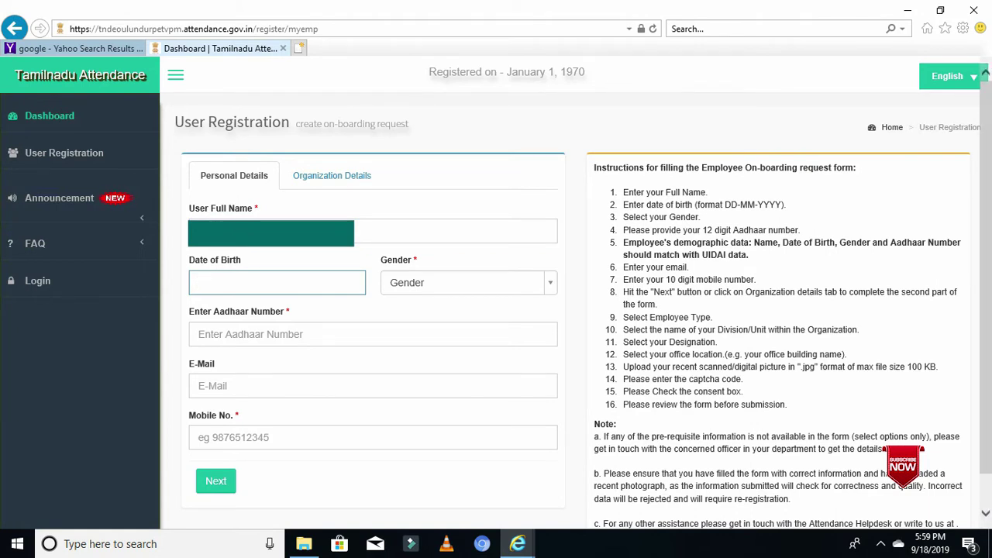
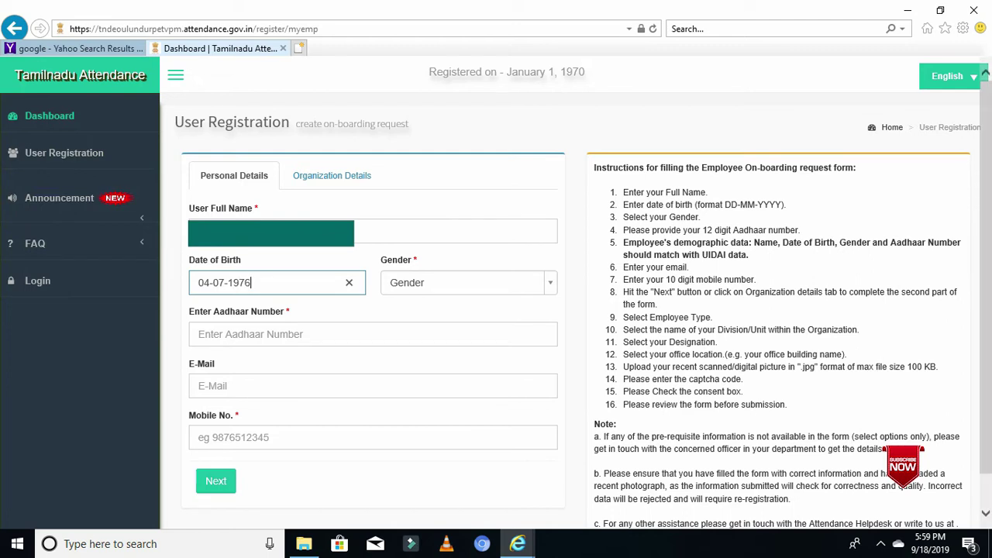
# - Set gender to Male and enter the employee's Aadhaar number for authentication
pyautogui.press('Tab')
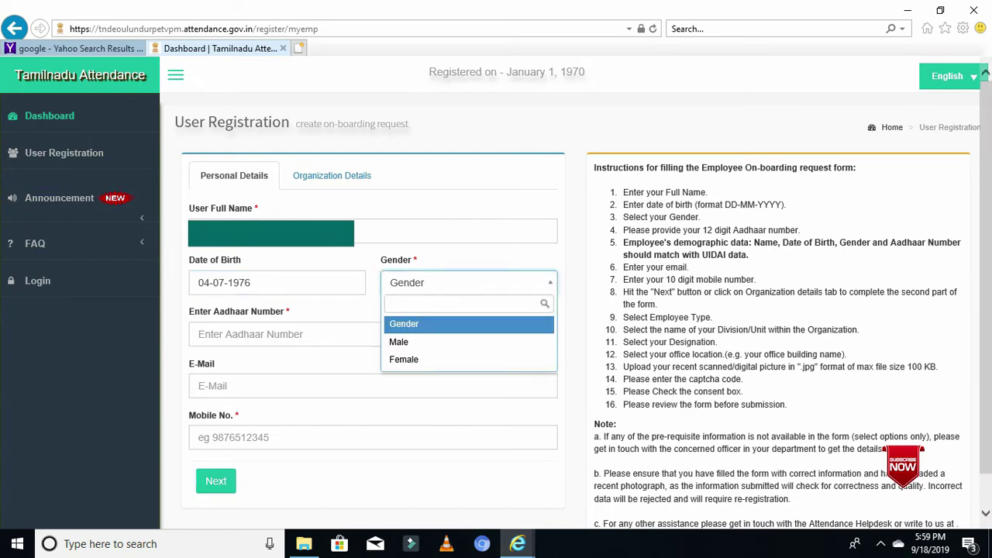
pyautogui.press('Down')
pyautogui.press('Return')
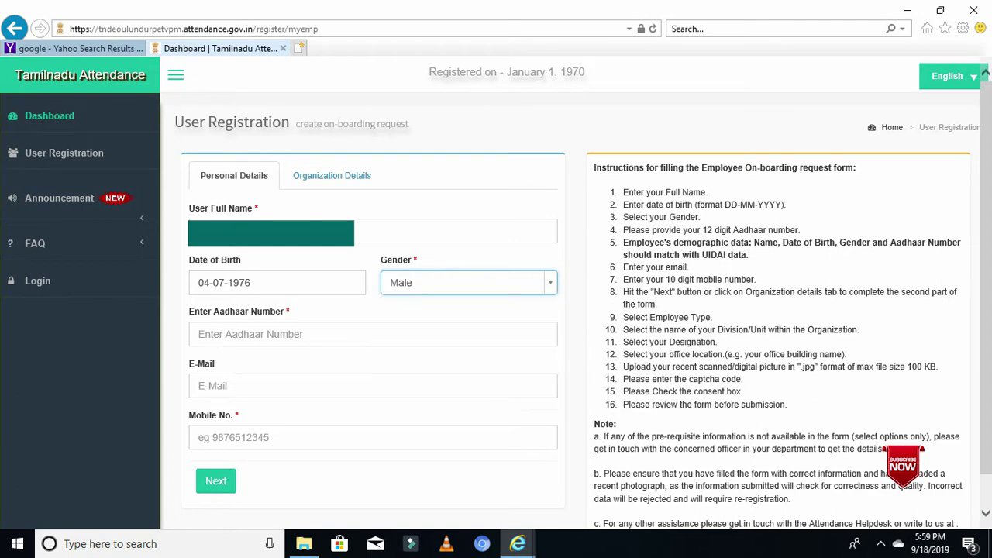
pyautogui.press('Tab')
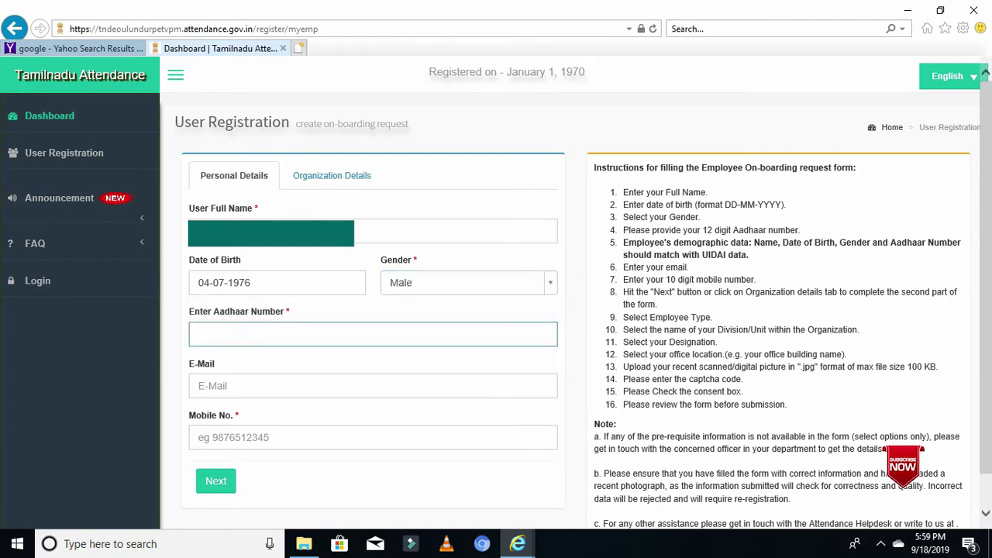
pyautogui.write('XXXXXXXXXXXX')
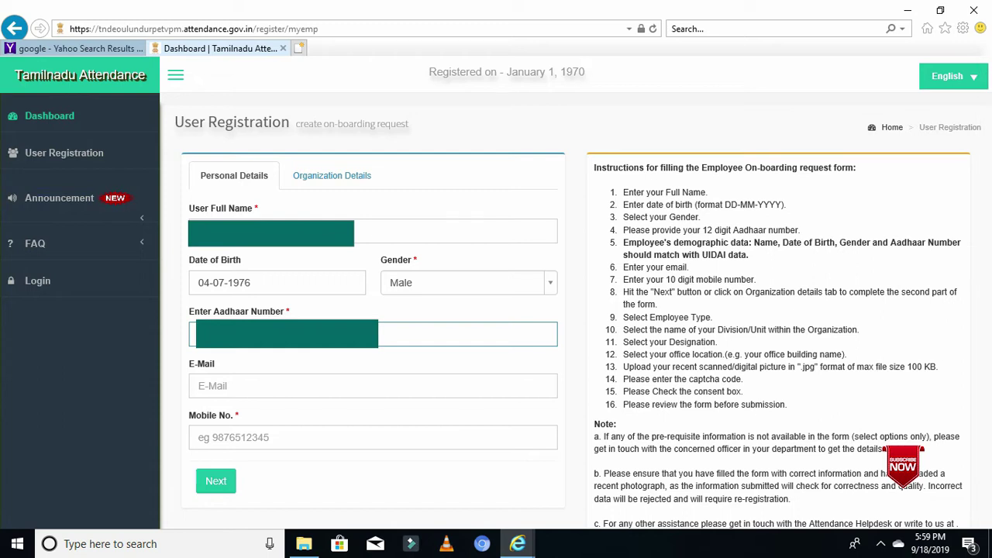
pyautogui.press('Tab')
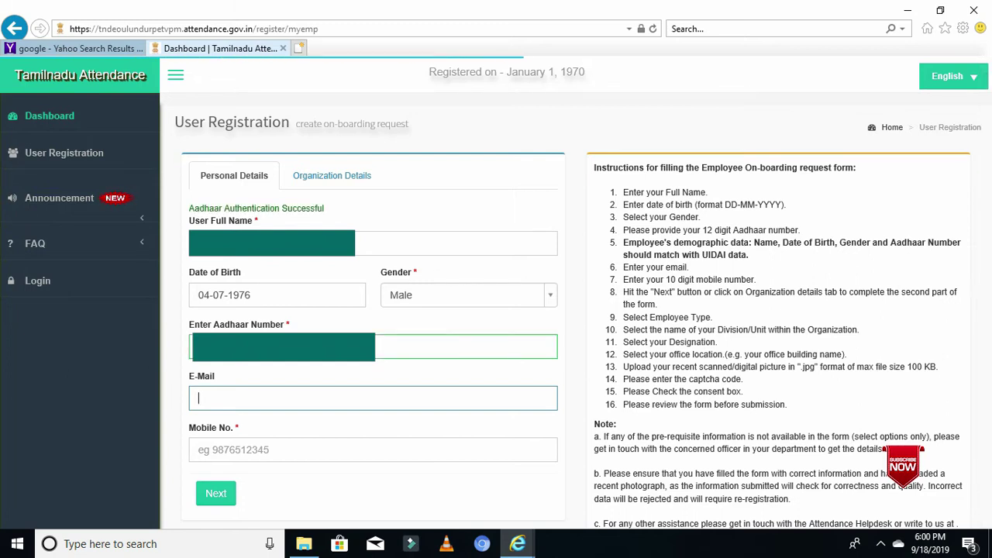
# - Enter the employee's e-mail address and mobile number, then continue to organization details
pyautogui.press('capslock')
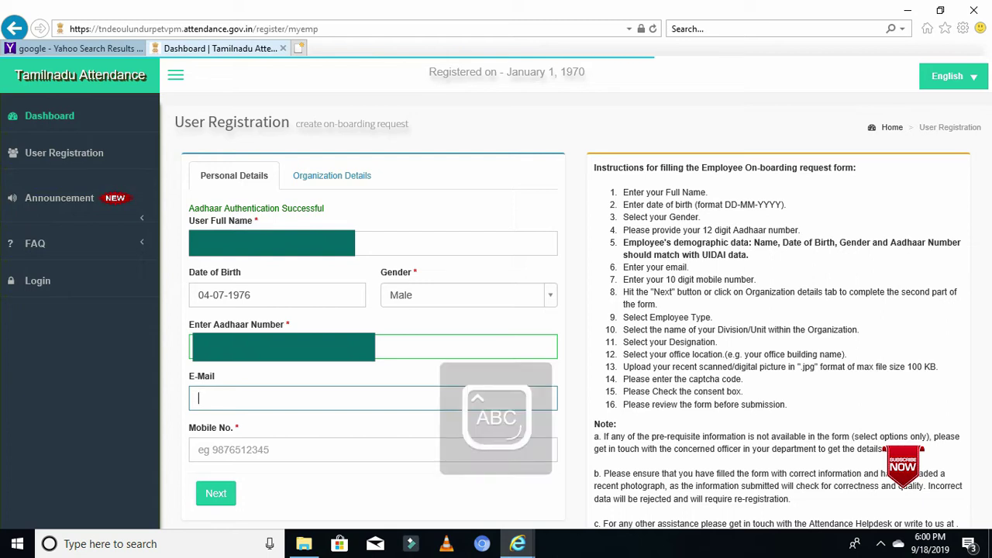
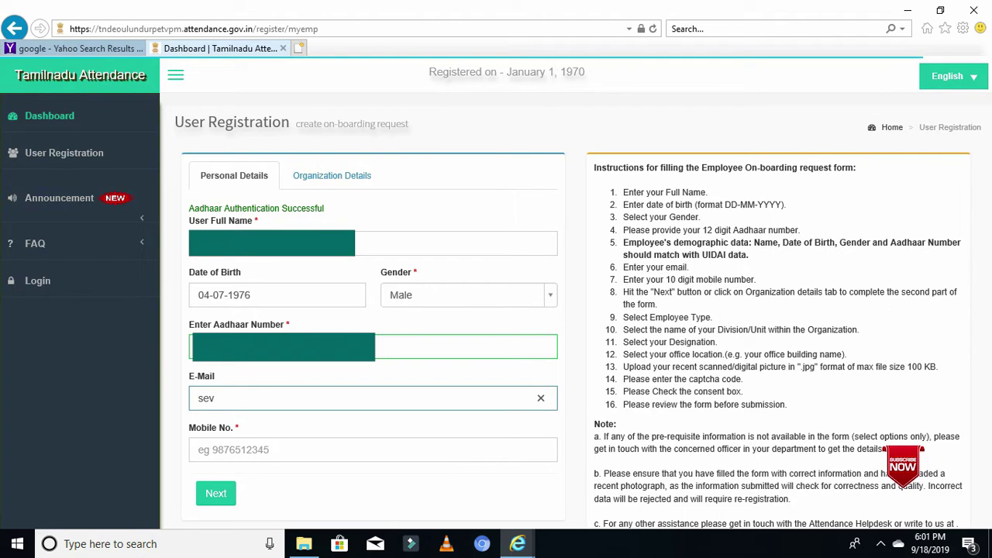
pyautogui.press('Tab')
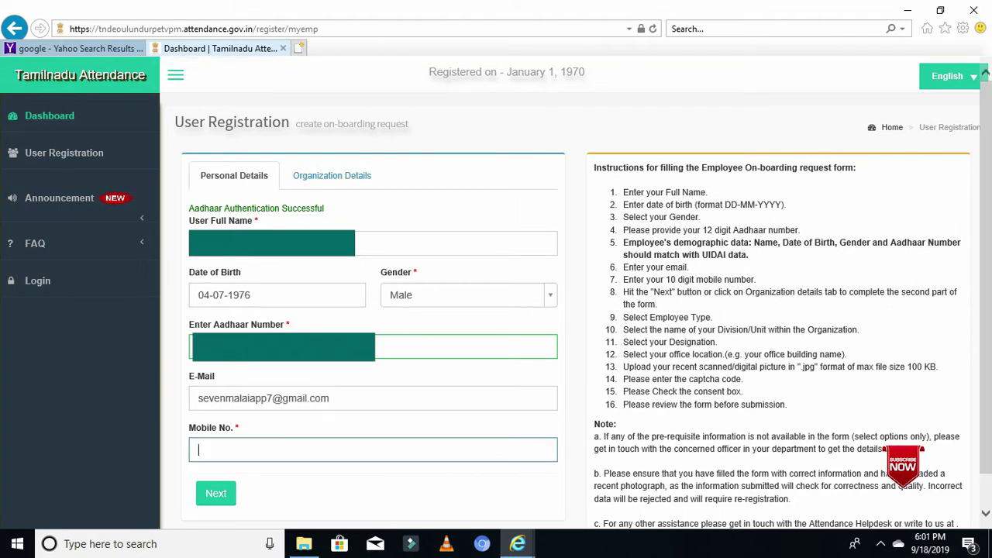
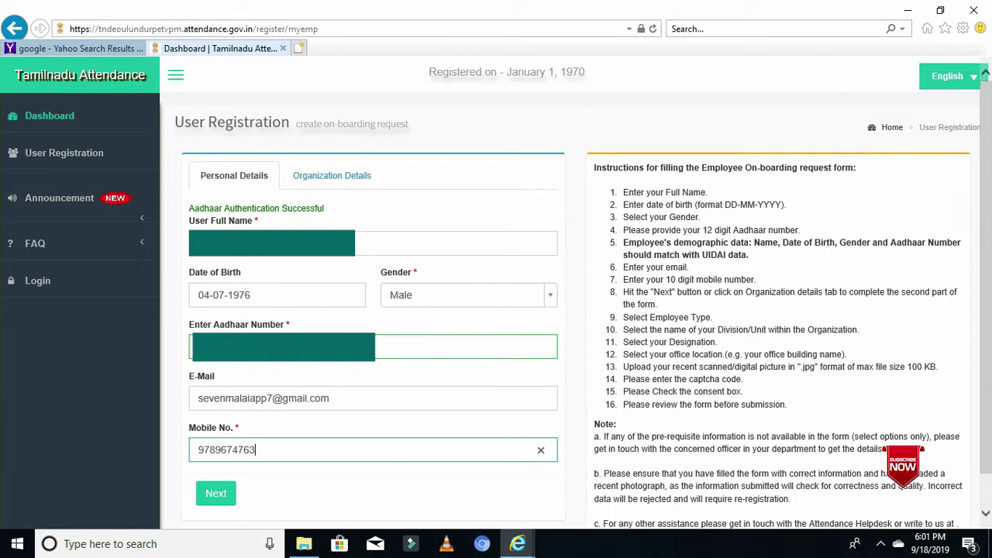
pyautogui.press('Tab')
pyautogui.press('Return')
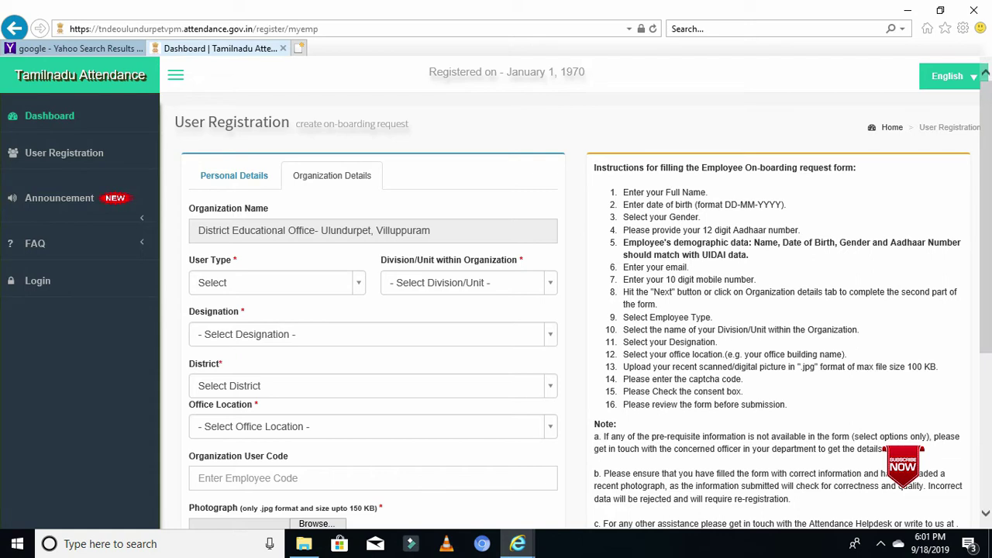
# - Set user type to Government and division/unit to BEO Thirunavalur
pyautogui.click(277, 282)
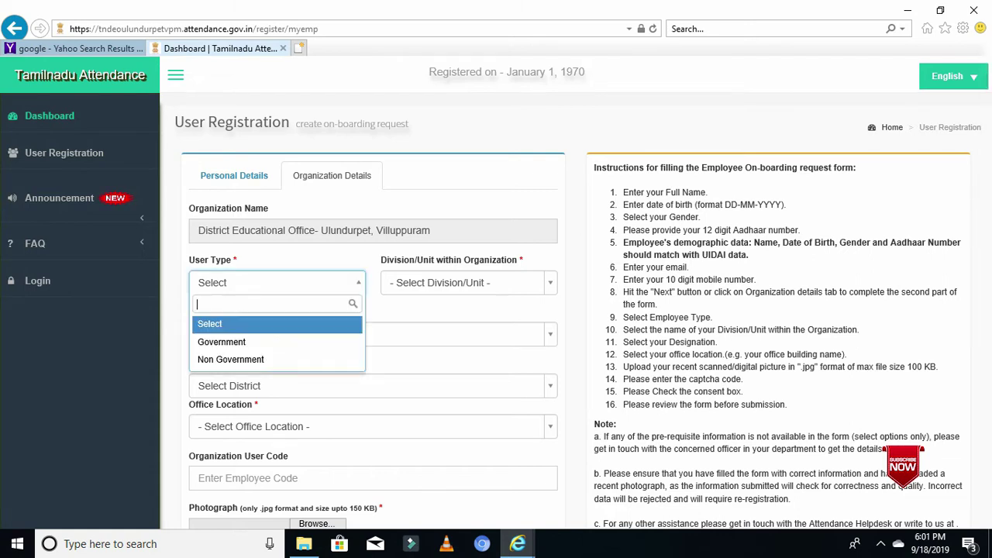
pyautogui.press('Down')
pyautogui.press('Return')
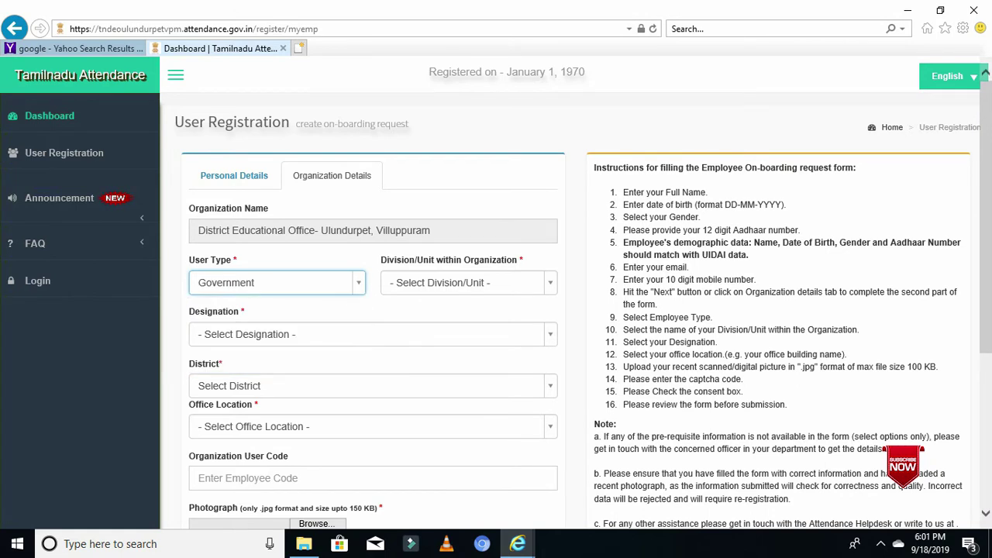
pyautogui.click(469, 282)
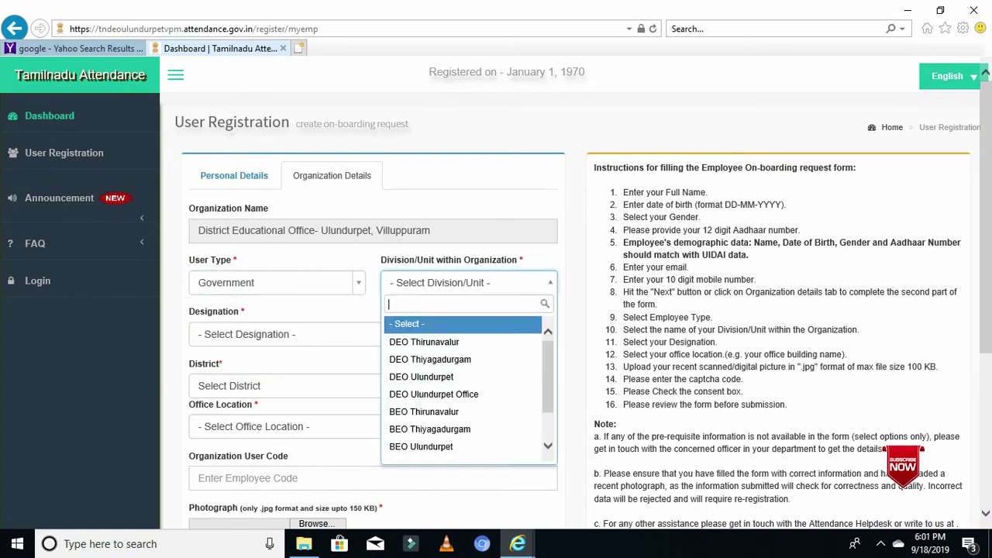
pyautogui.press('Down')
pyautogui.press('Down')
pyautogui.press('Down')
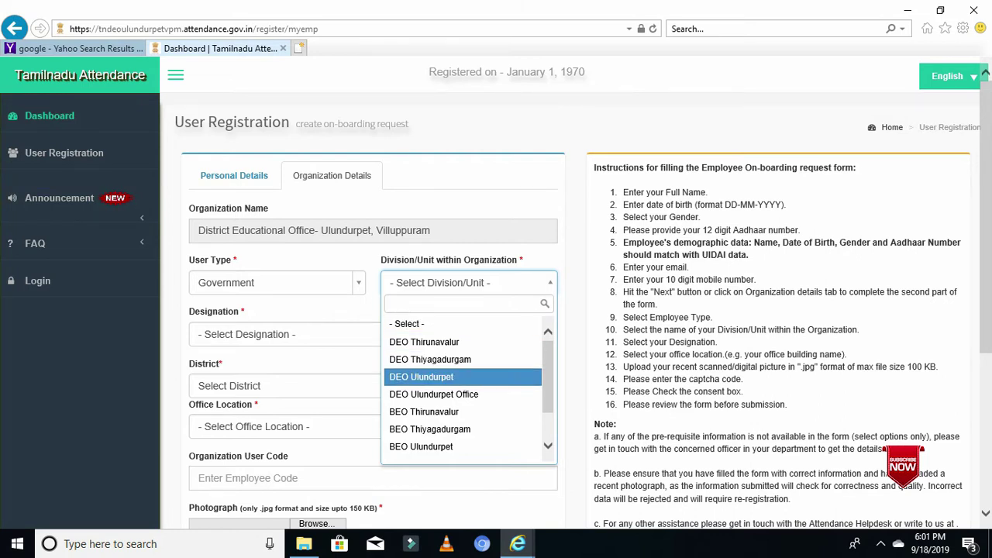
pyautogui.press('Down')
pyautogui.press('Down')
pyautogui.press('Down')
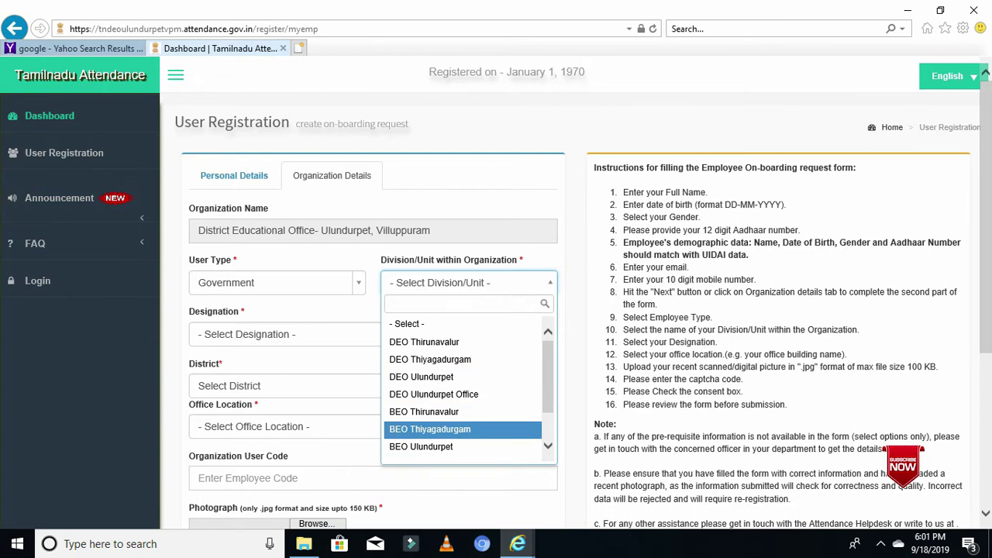
pyautogui.press('Down')
pyautogui.press('Up')
pyautogui.press('Up')
pyautogui.press('Return')
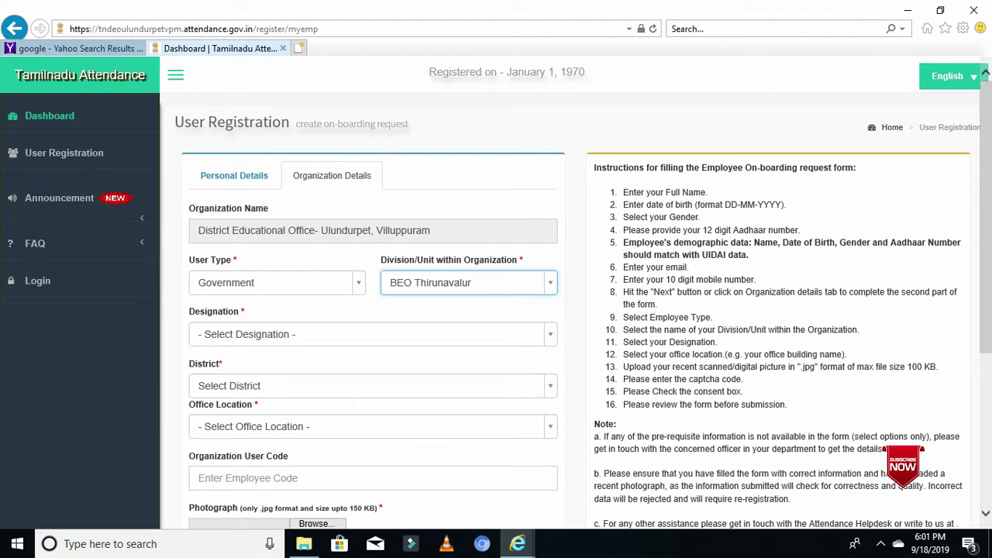
# - Choose BT Assistant as the designation
pyautogui.press('Tab')
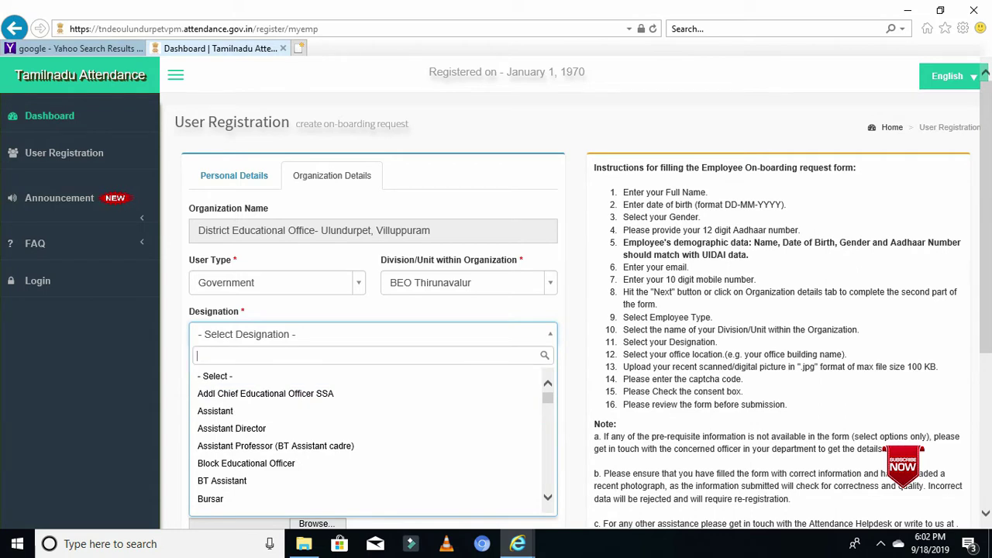
pyautogui.scroll(-2, 372, 438)
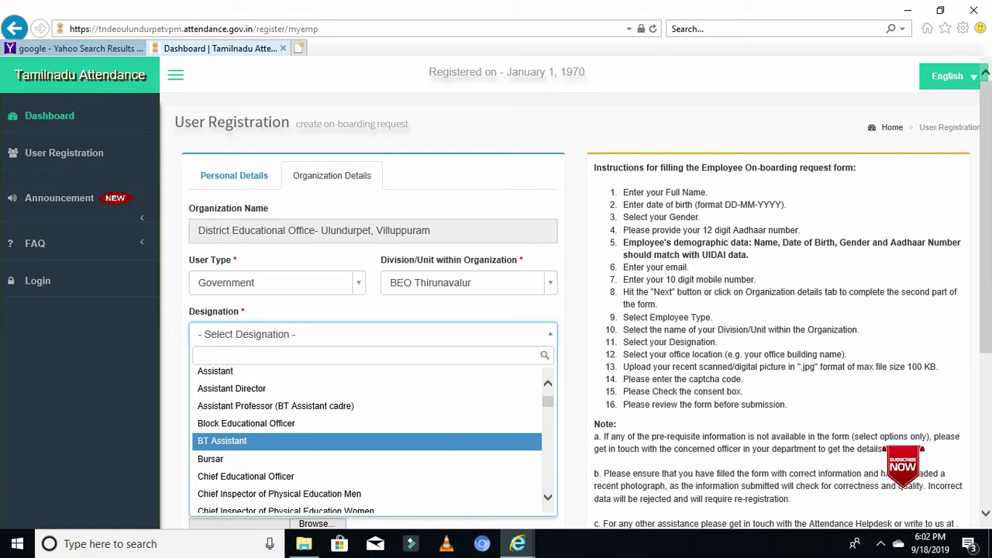
pyautogui.press('Return')
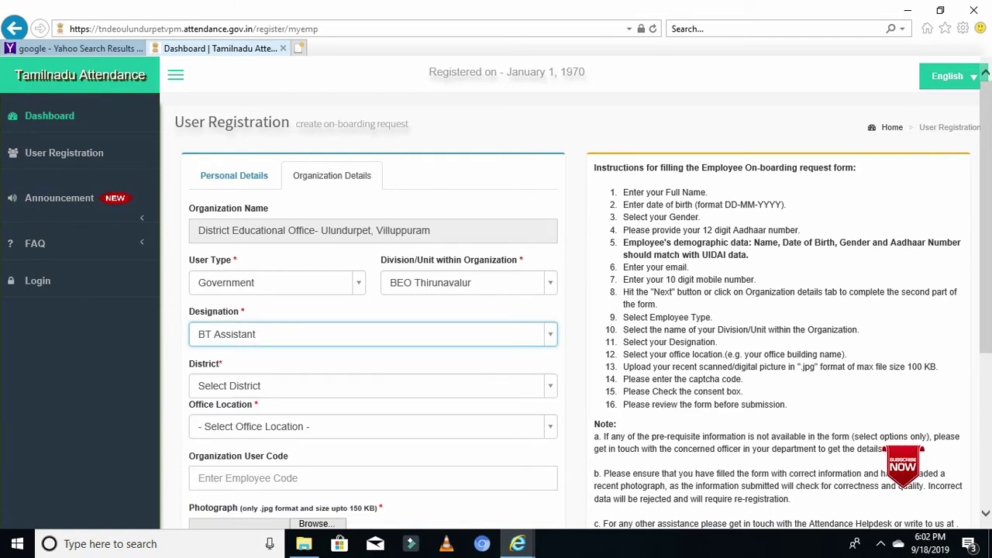
pyautogui.press('Tab')
pyautogui.press('Down')
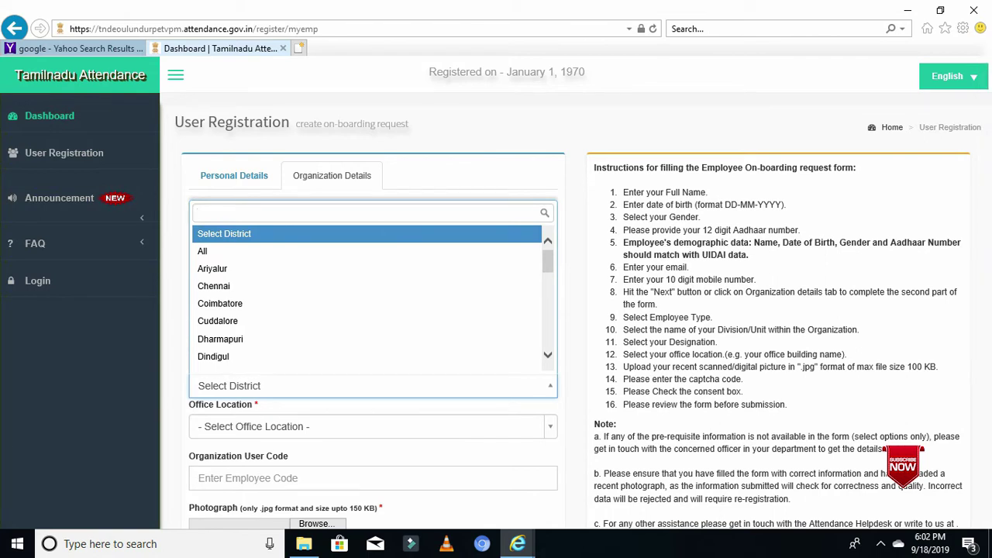
pyautogui.write('v')
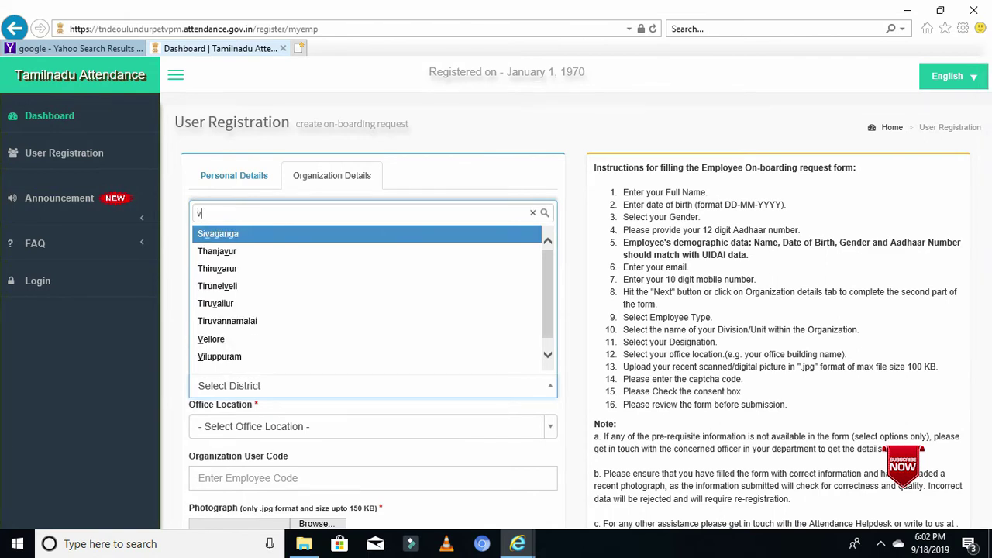
pyautogui.press('Down')
pyautogui.press('Down')
pyautogui.press('Down')
pyautogui.press('Down')
pyautogui.press('Down')
pyautogui.press('Down')
pyautogui.press('Down')
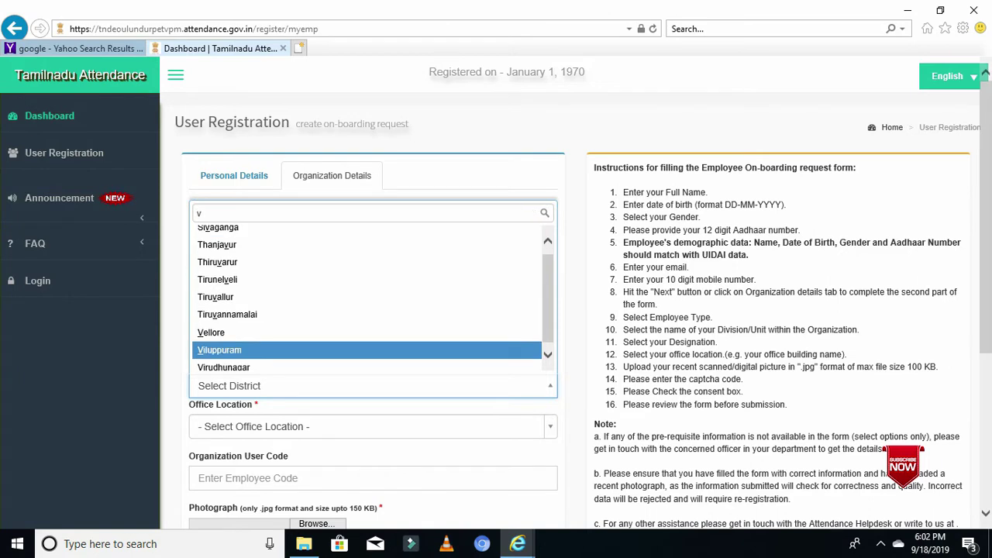
pyautogui.press('Return')
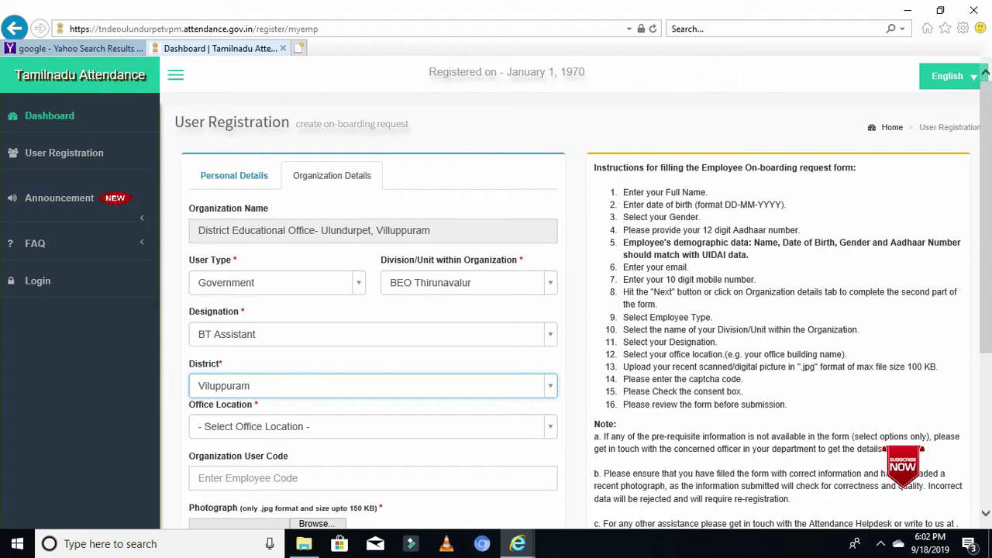
pyautogui.scroll(-3, 573, 310)
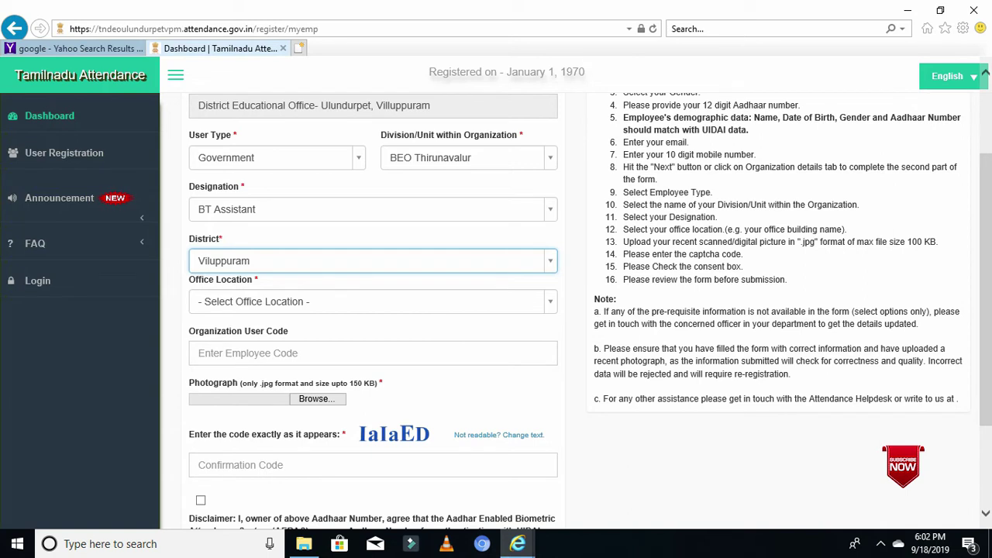
pyautogui.press('Tab')
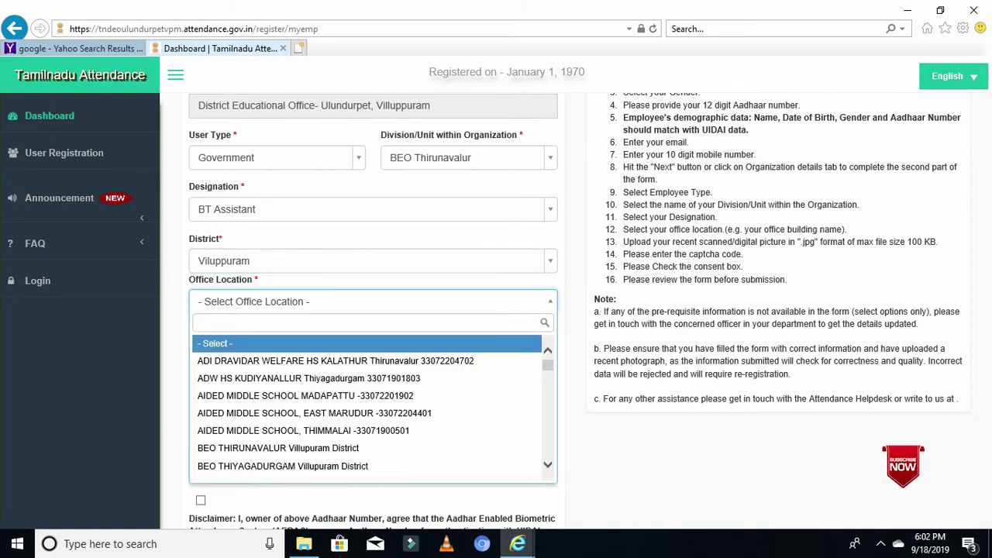
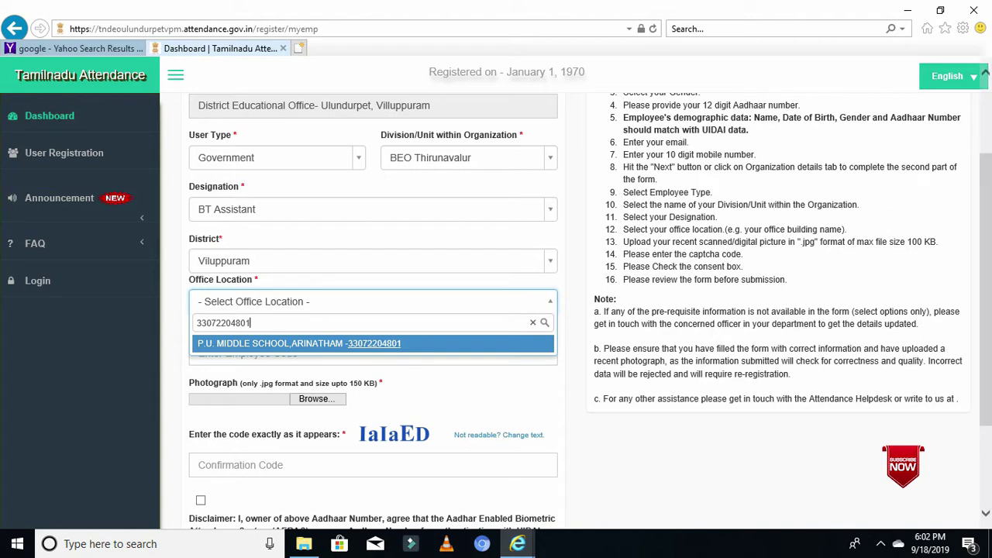
pyautogui.press('Return')
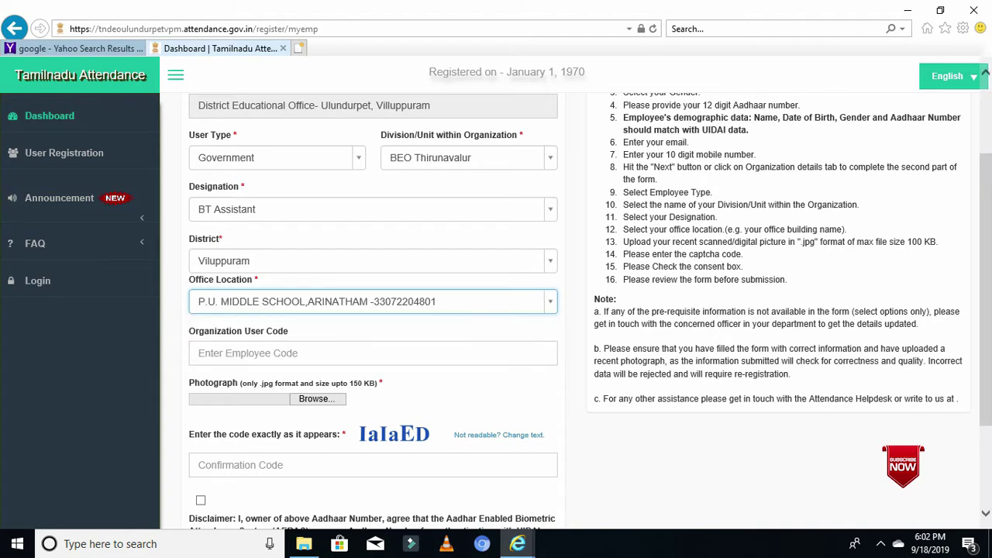
# - Paste the employee's code into the Organization User Code field
pyautogui.click(372, 353)
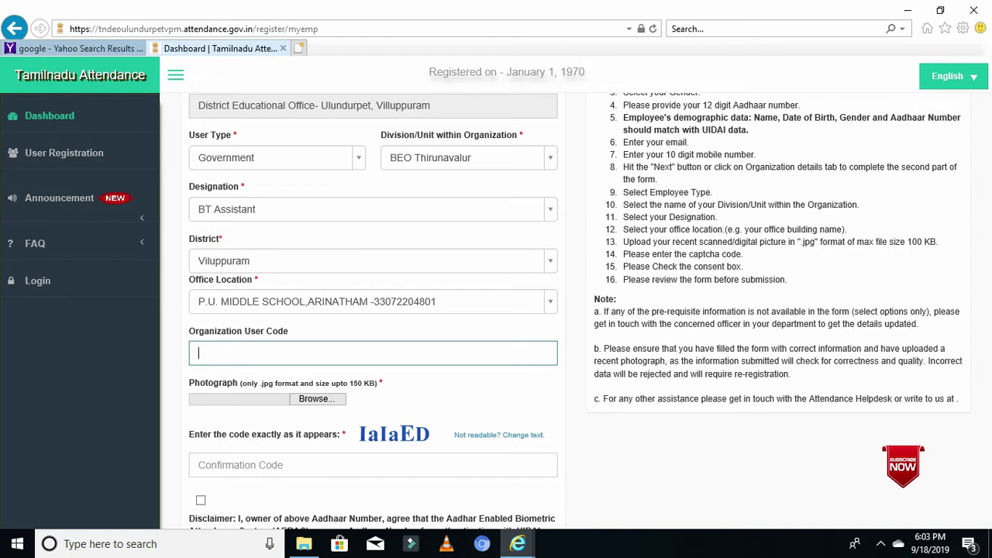
pyautogui.hotkey('ctrl', 'v')
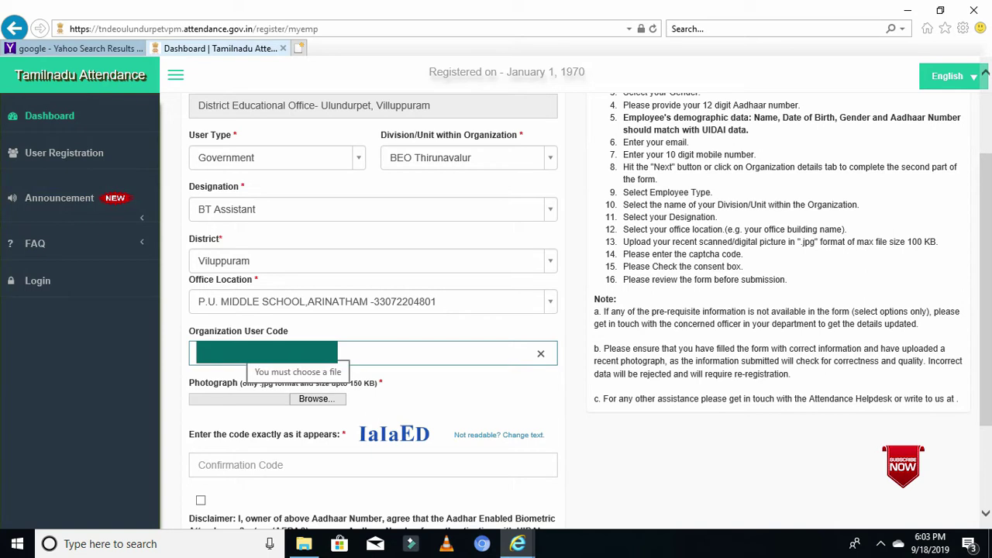
pyautogui.click(317, 398)
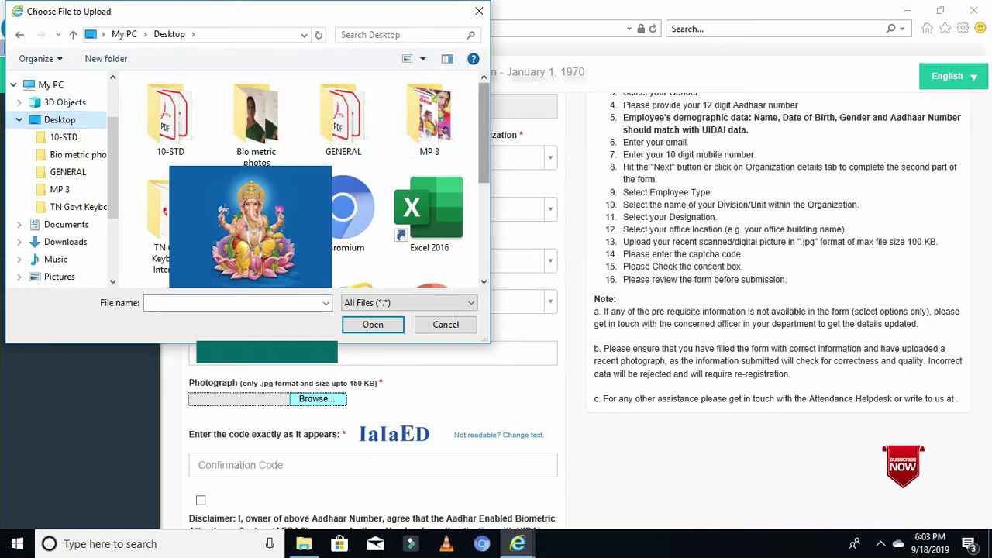
# - Attach the ganesh image from the Desktop as the employee's photograph
pyautogui.scroll(-3, 341, 179)
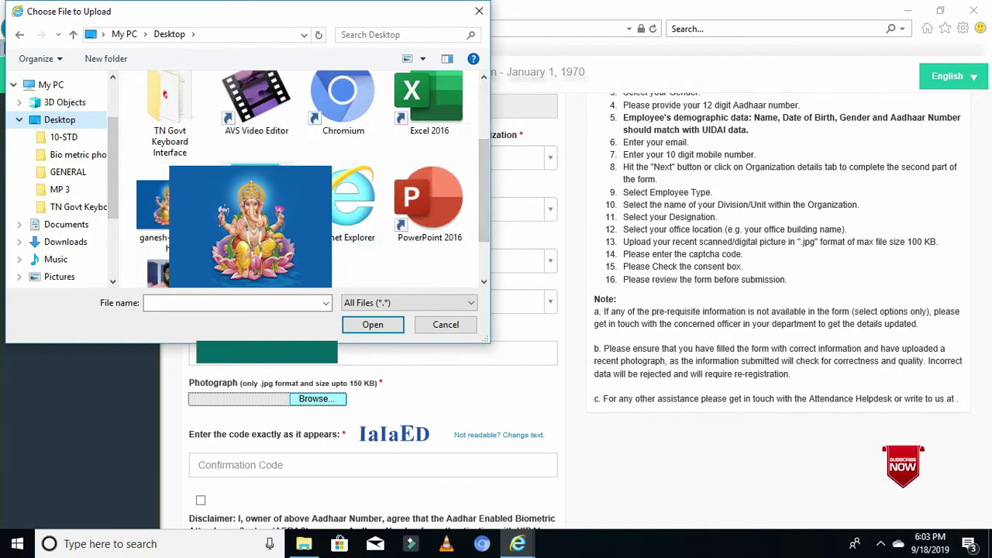
pyautogui.doubleClick(152, 203)
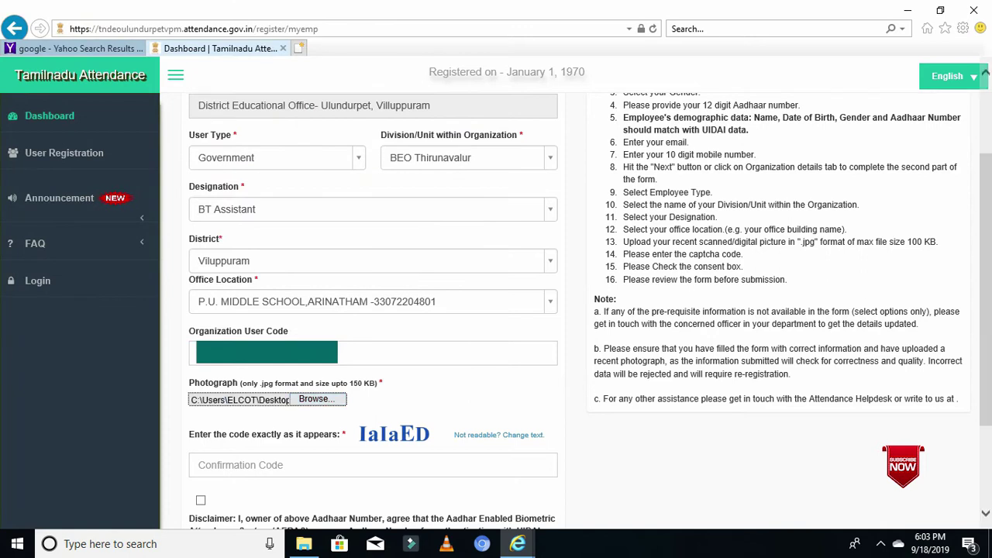
pyautogui.click(232, 465)
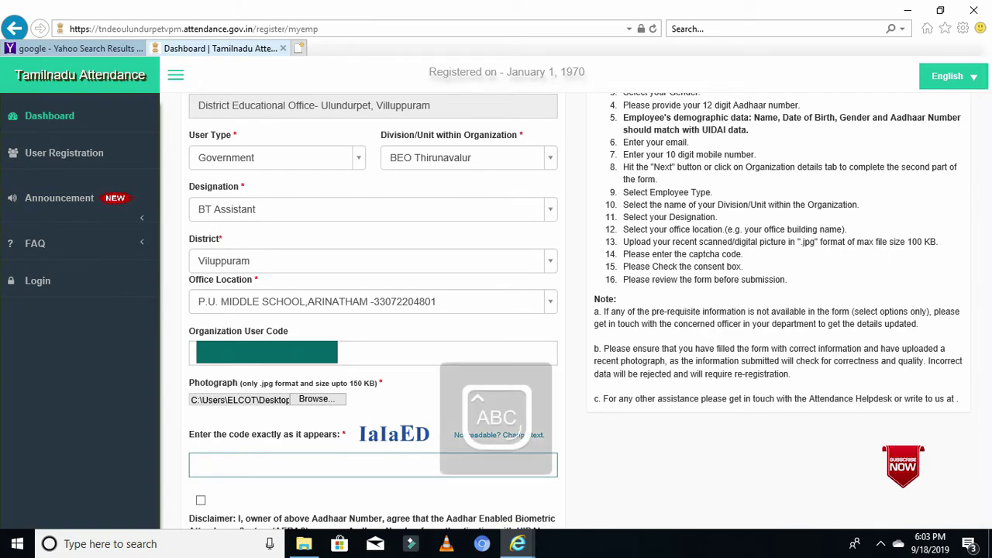
# - Enter the mixed-case captcha 'IaIaED' in the Confirmation Code field, matching the displayed image
pyautogui.write('I')
pyautogui.press('capslock')
pyautogui.write('a')
pyautogui.press('capslock')
pyautogui.write('I')
pyautogui.press('capslock')
pyautogui.write('a')
pyautogui.press('capslock')
pyautogui.write('ED')
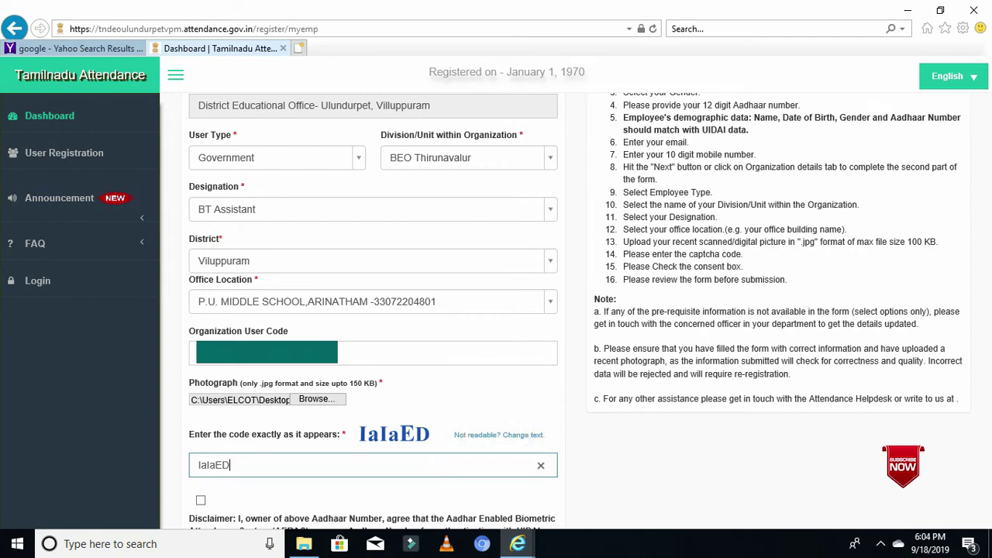
pyautogui.press('Tab')
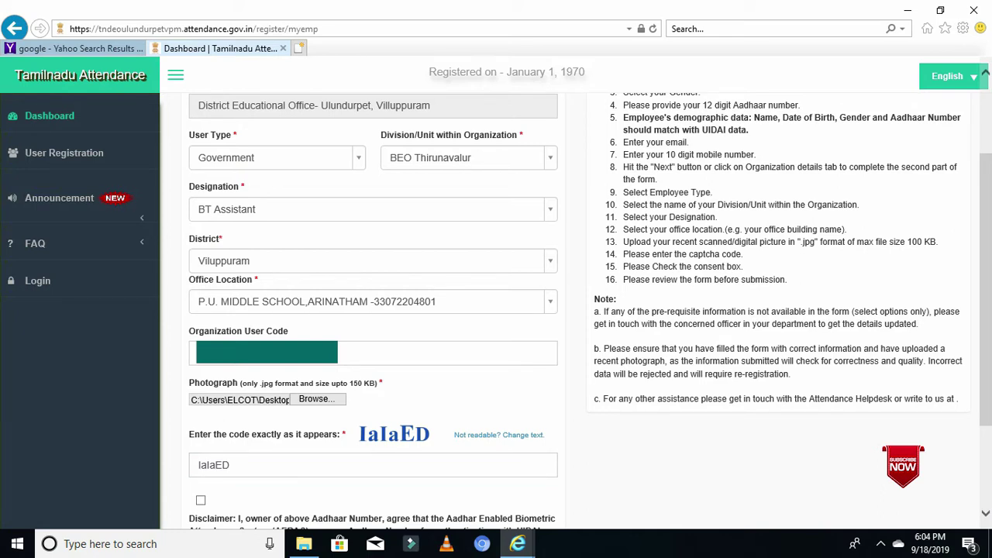
# - Tick the Aadhaar consent disclaimer checkbox and submit the on-boarding form
pyautogui.scroll(-2, 373, 310)
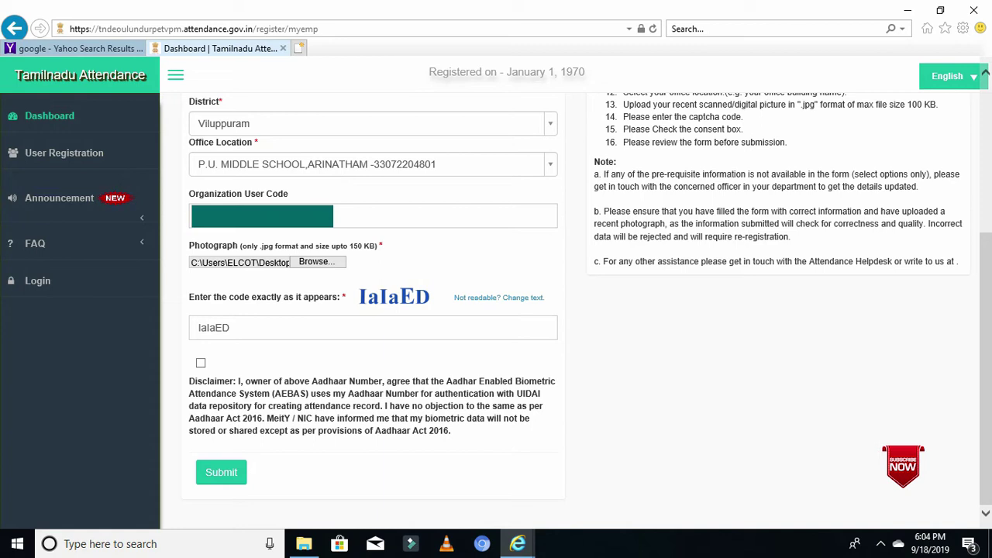
pyautogui.click(201, 363)
pyautogui.press('Tab')
pyautogui.press('Return')
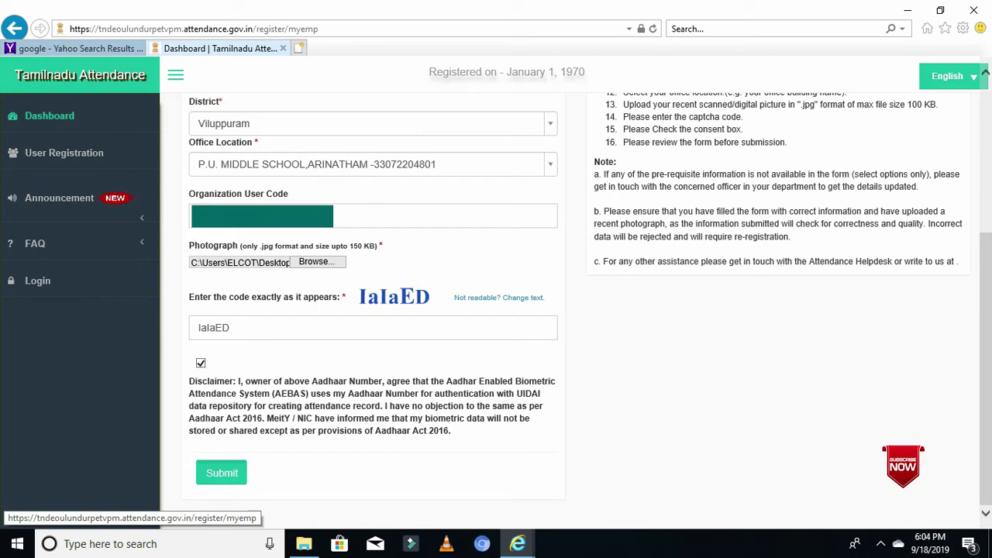